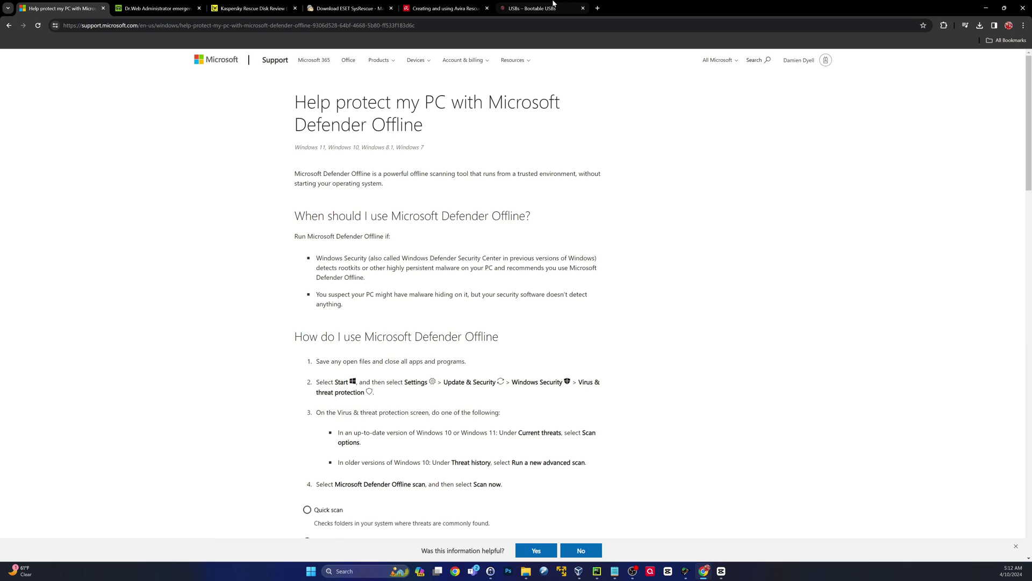
# Glance at the Bootable USBs collection tab, then return to the Defender Offline article.
pyautogui.click(538, 8)
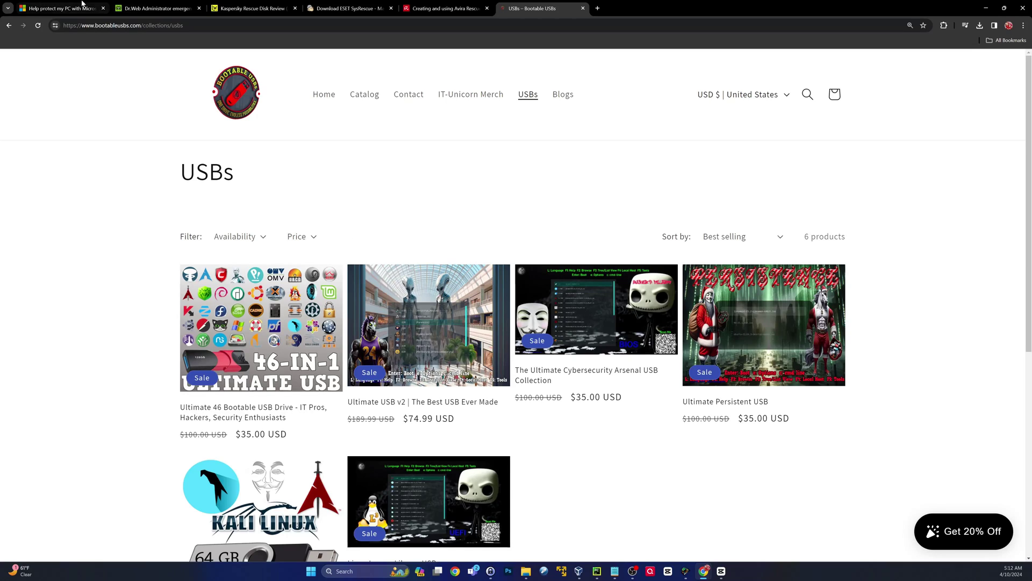
pyautogui.click(65, 9)
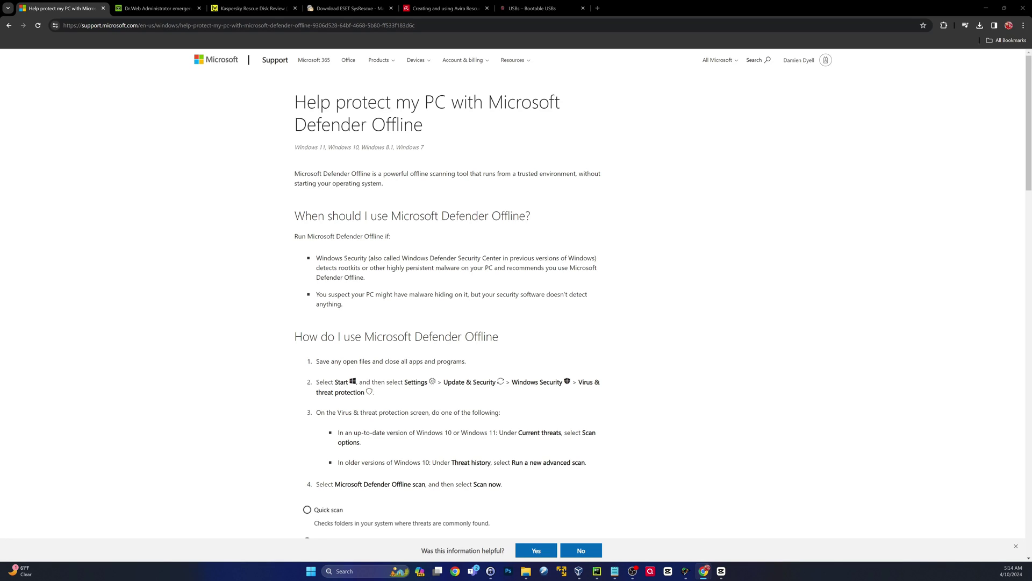
pyautogui.scroll(-3, 230, 250)
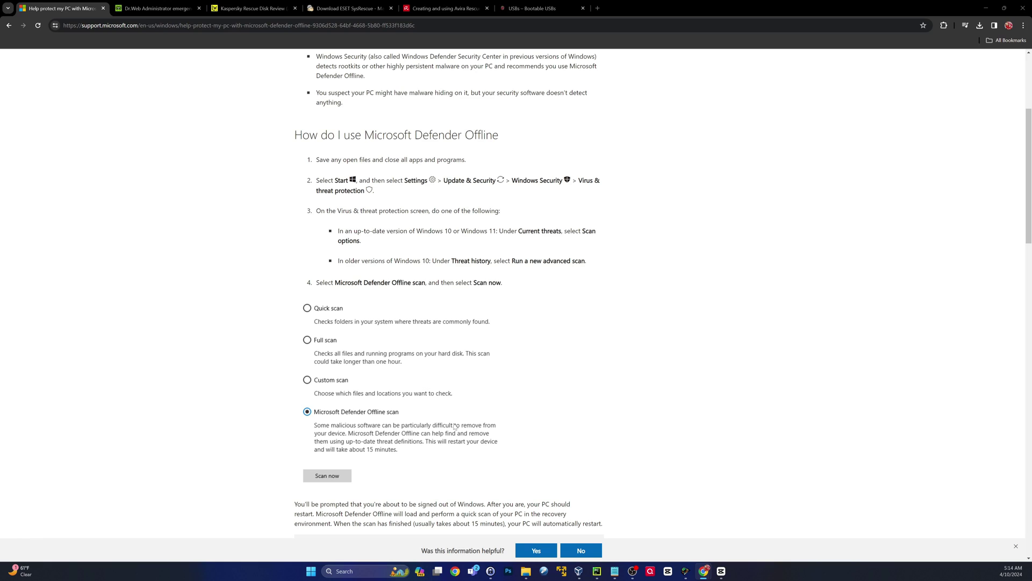
pyautogui.scroll(-2, 431, 407)
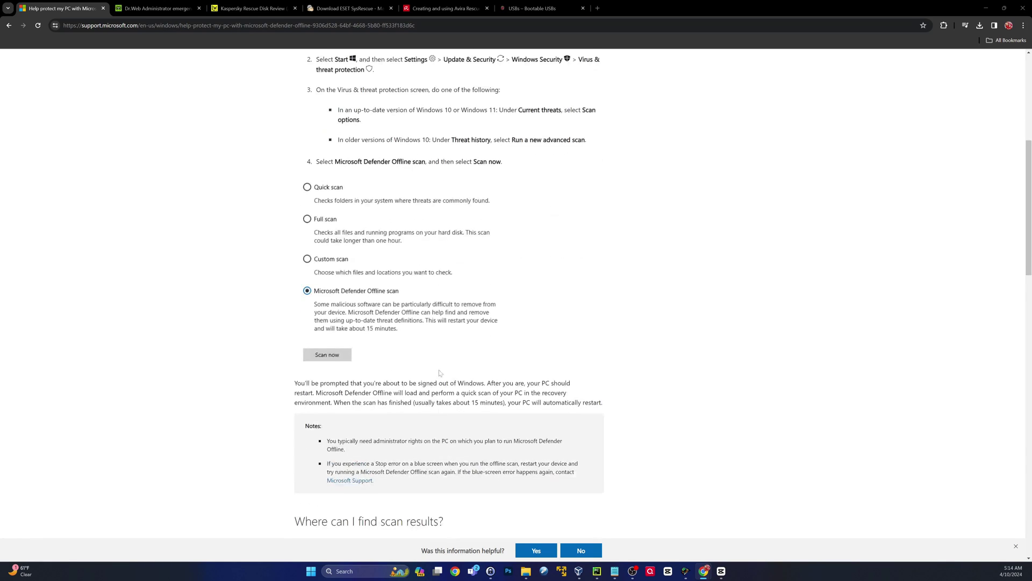
pyautogui.scroll(-2, 451, 282)
pyautogui.scroll(-1, 451, 281)
pyautogui.scroll(-1, 451, 282)
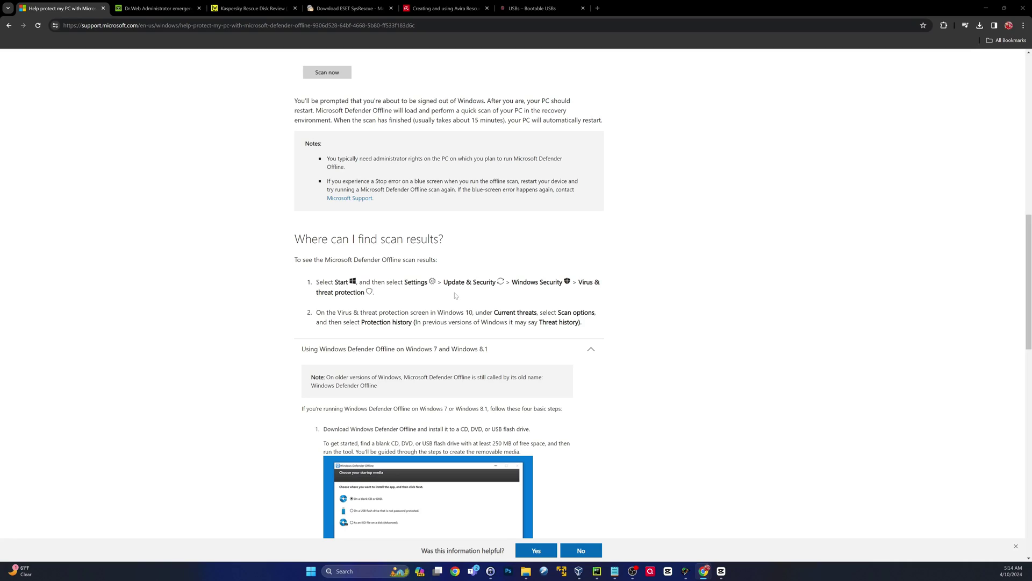
pyautogui.scroll(-1, 551, 360)
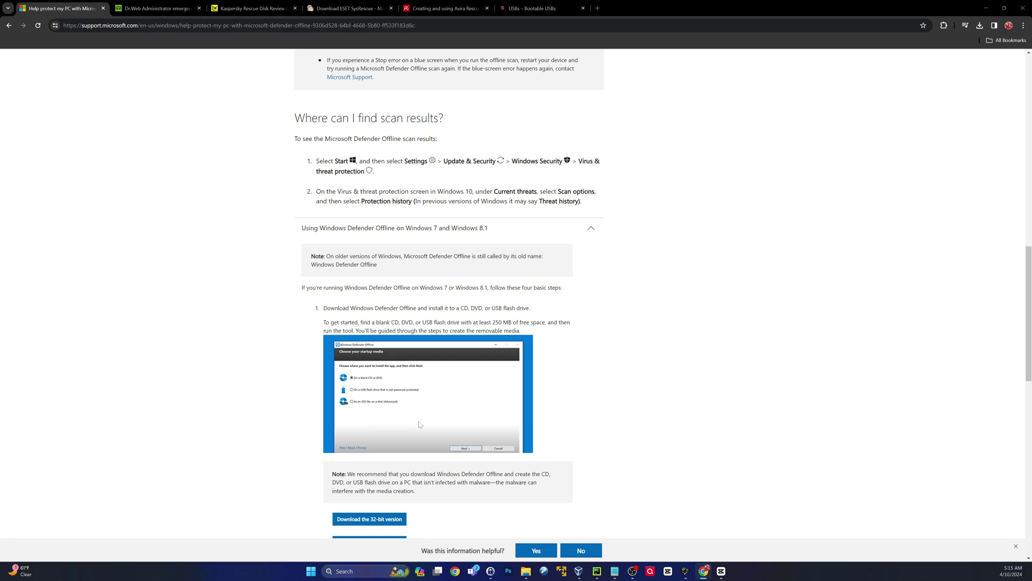
pyautogui.scroll(-2, 482, 430)
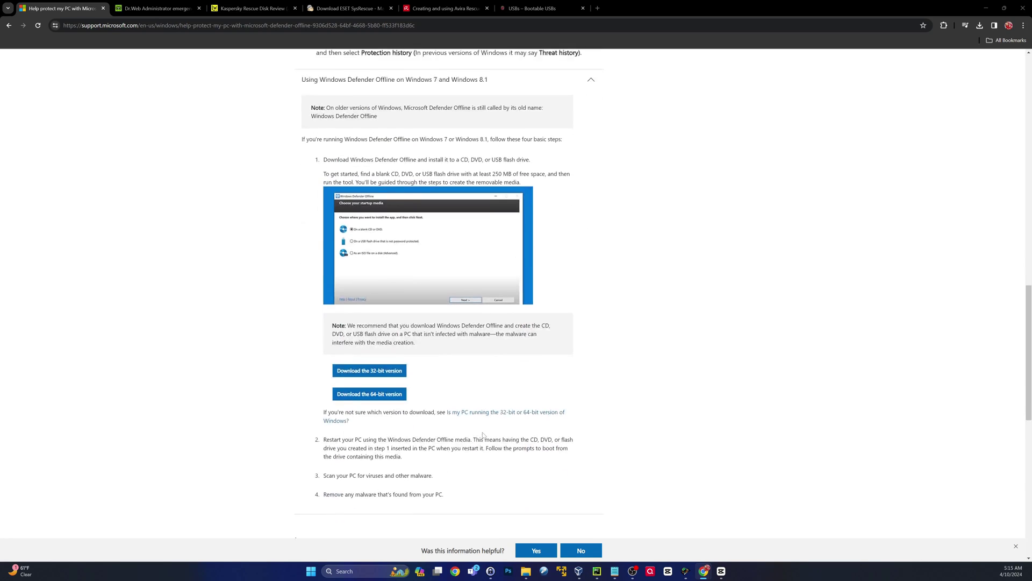
pyautogui.scroll(3, 387, 380)
pyautogui.scroll(-3, 295, 336)
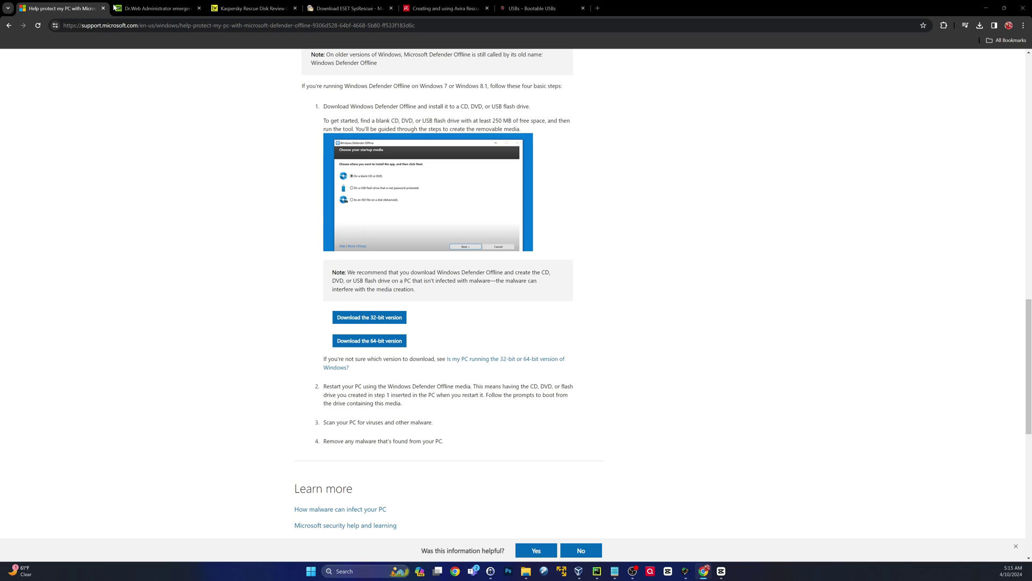
# Bring the Dr.Web LiveDisk emergency aid kit tab to the front.
pyautogui.click(151, 9)
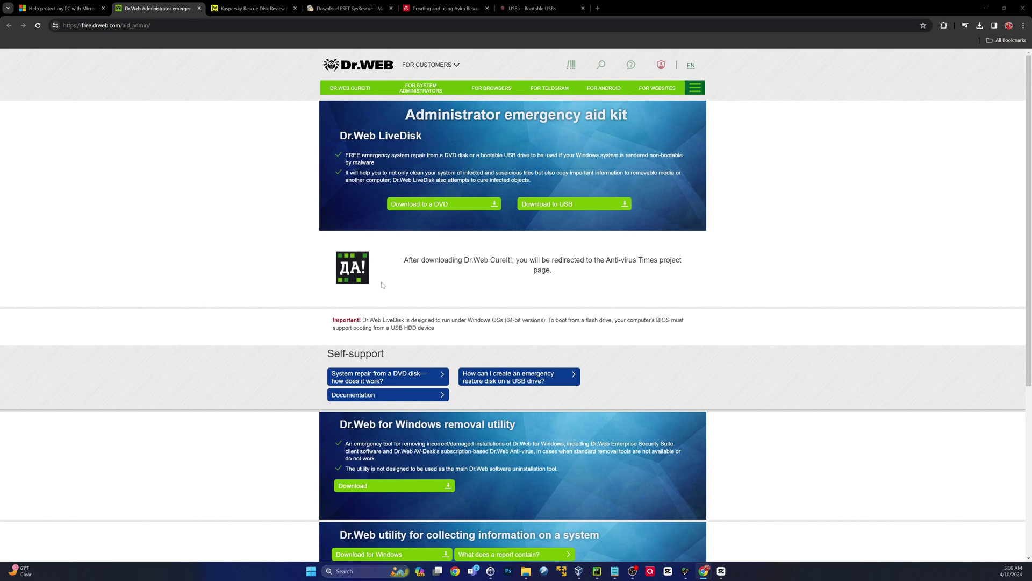
# Bring Lifewire's Kaspersky Rescue Disk v18 review tab to the front.
pyautogui.click(274, 9)
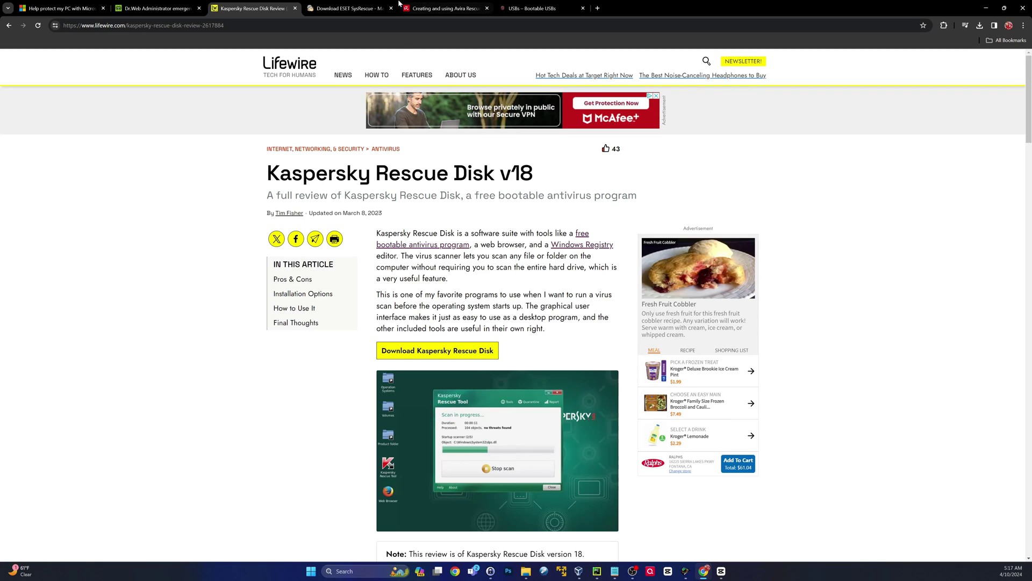
# Bring the MajorGeeks ESET SysRescue 1.0.22.0 download tab to the front.
pyautogui.click(346, 12)
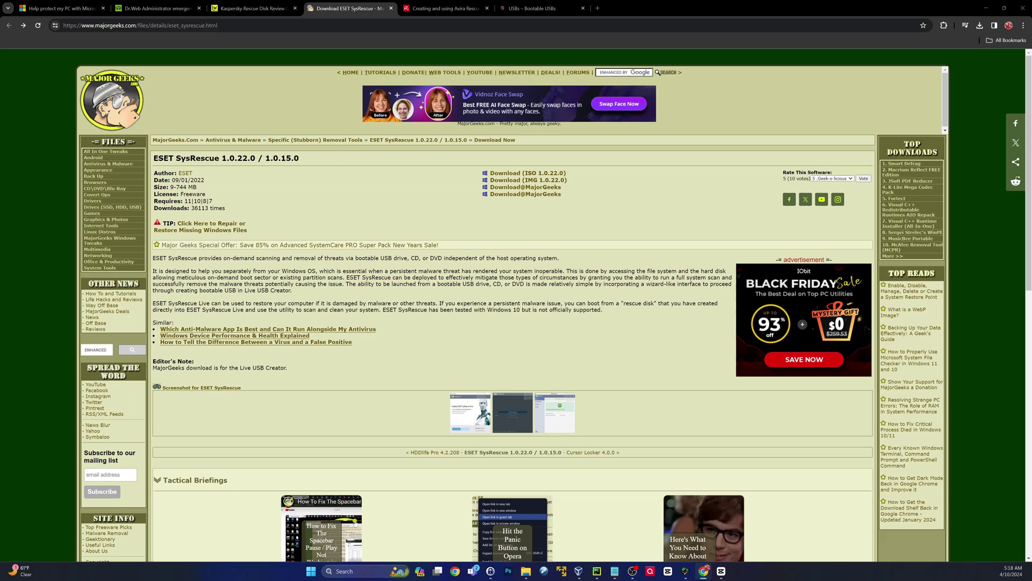
# Show the Avira Rescue System article, then open and dismiss its context menu.
pyautogui.click(444, 8)
pyautogui.rightClick(95, 311)
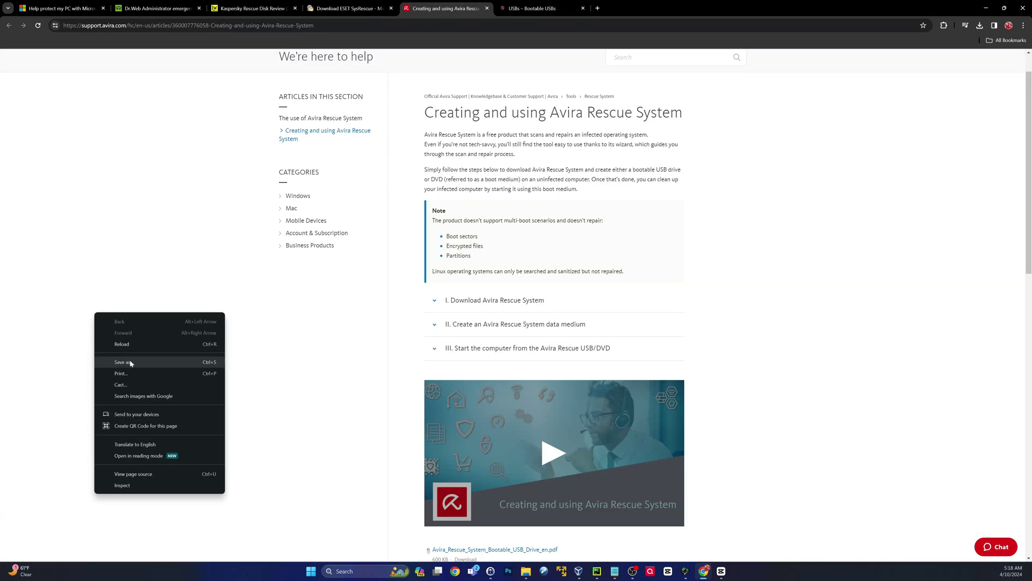
pyautogui.click(577, 272)
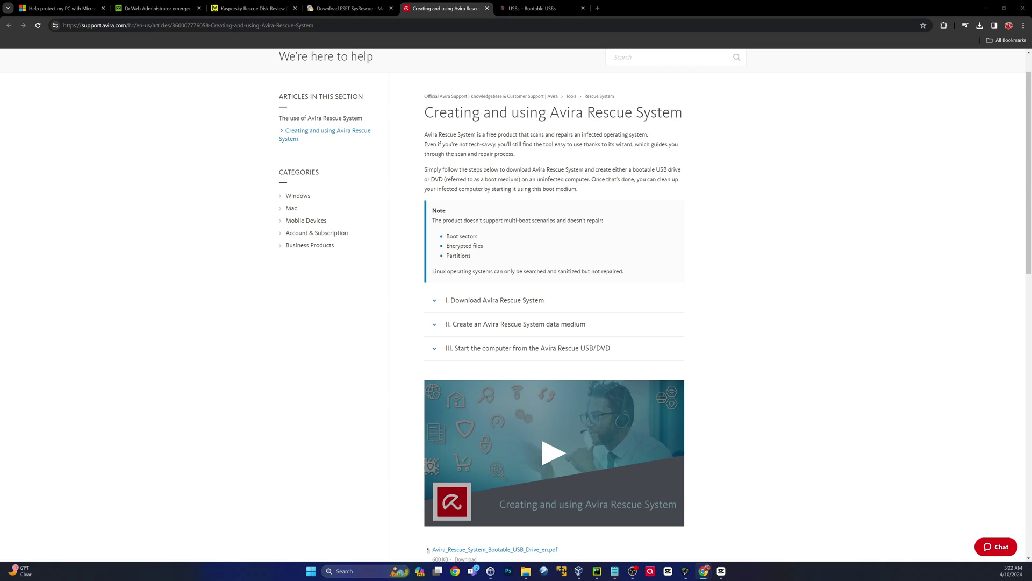
# Cycle through the Defender, Dr.Web, Kaspersky, ESET and Avira tabs, ending on USBs collection.
pyautogui.click(73, 9)
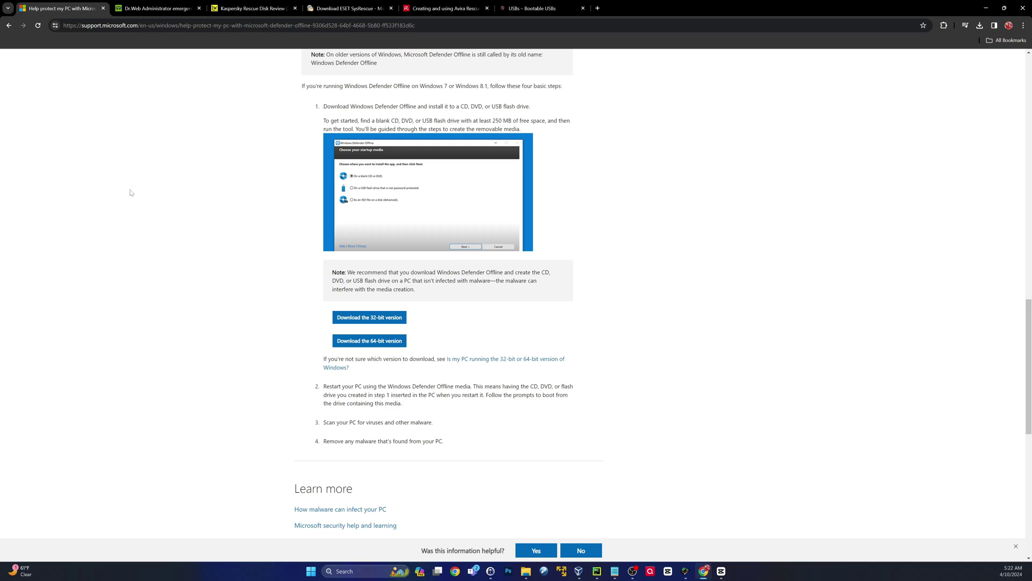
pyautogui.click(153, 12)
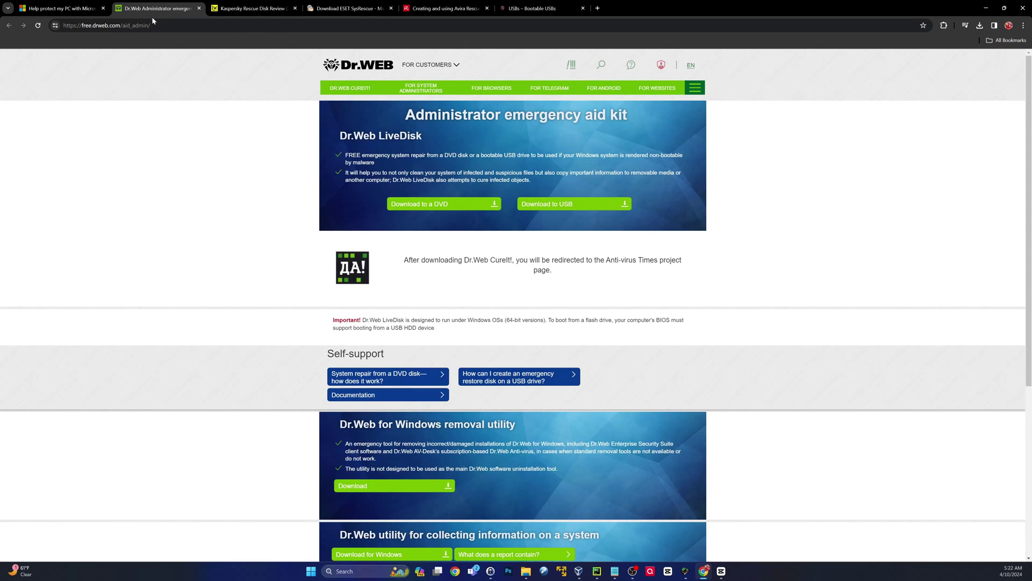
pyautogui.click(243, 9)
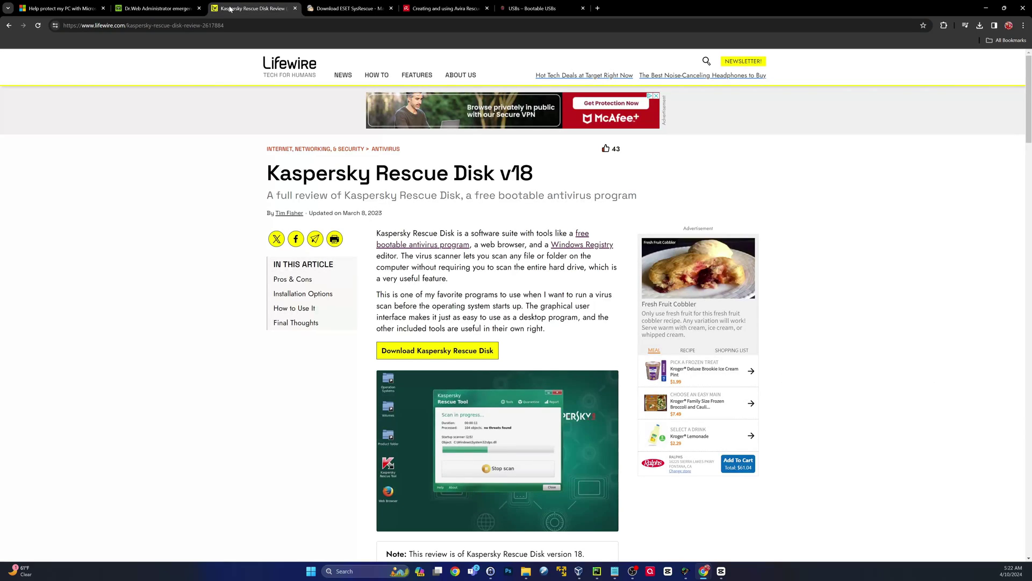
pyautogui.click(337, 10)
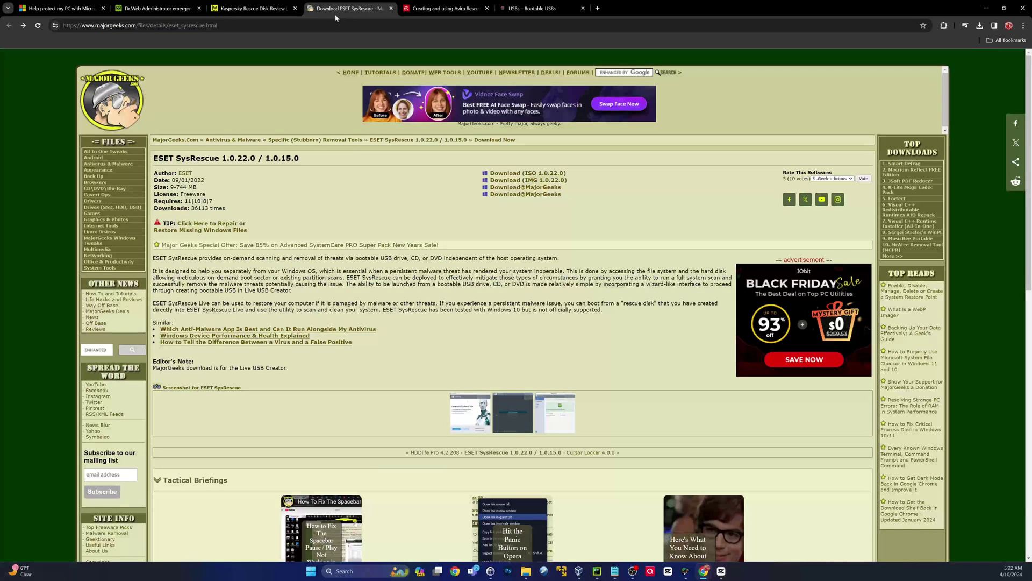
pyautogui.click(436, 8)
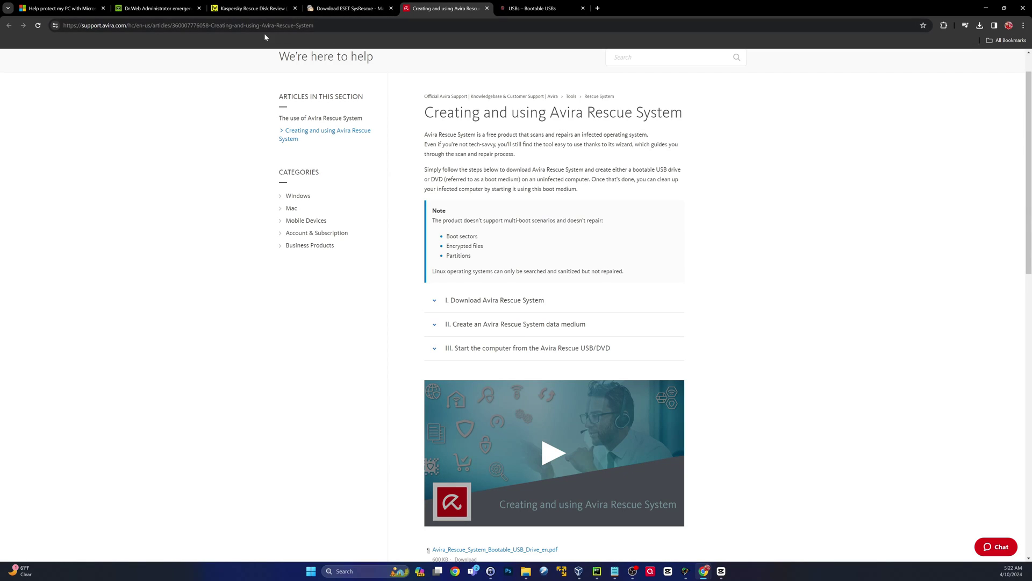
pyautogui.click(508, 8)
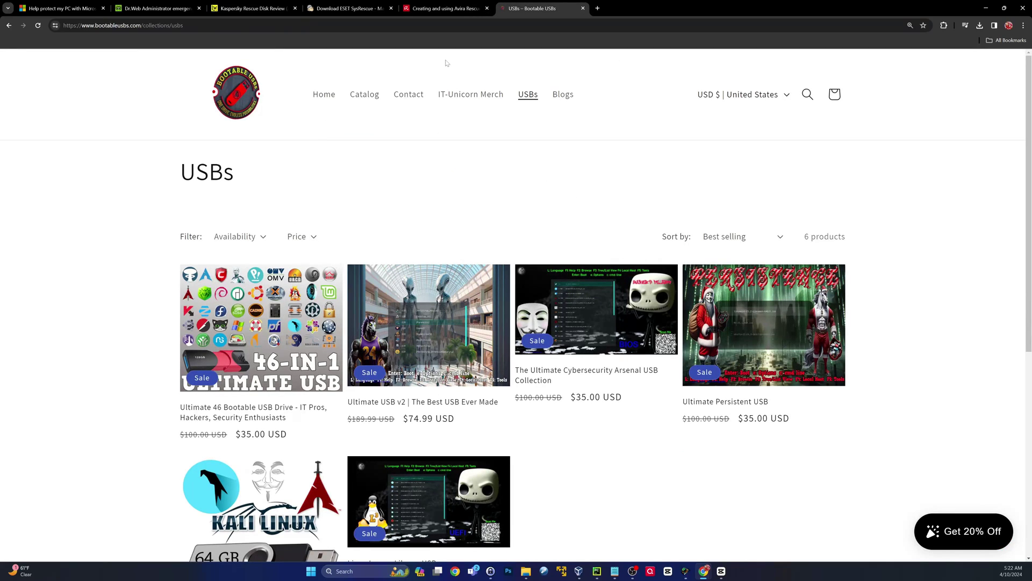
pyautogui.scroll(-1, 678, 508)
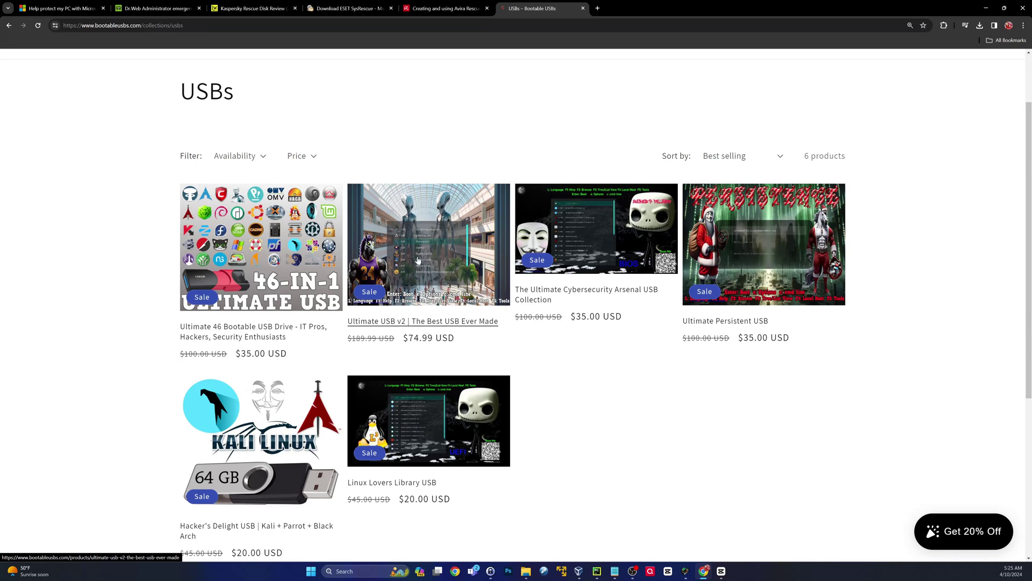
# Open the Ultimate USB v2 product page from the store's USBs collection.
pyautogui.click(415, 323)
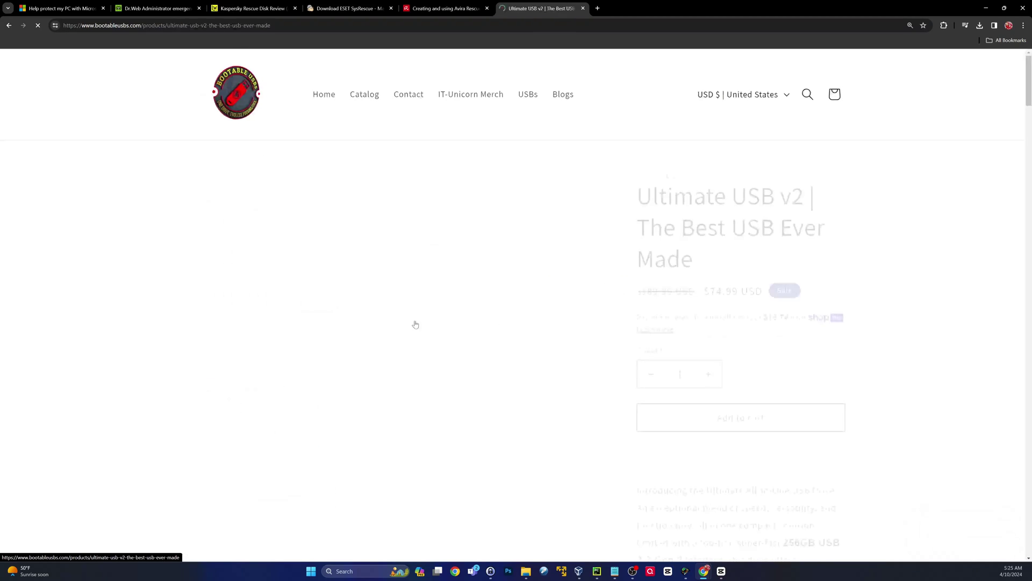
pyautogui.scroll(-2, 415, 328)
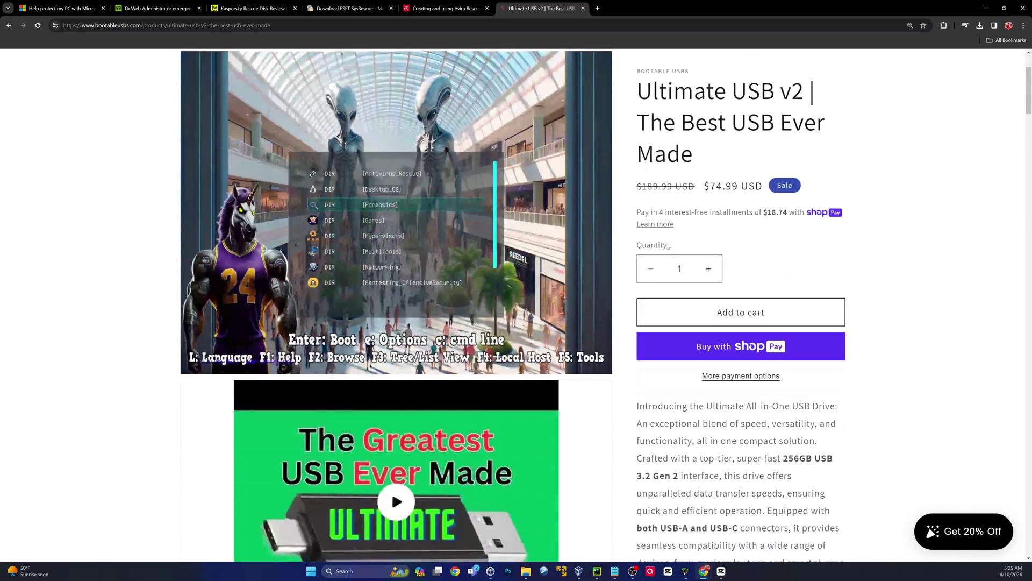
pyautogui.scroll(-3, 415, 329)
pyautogui.scroll(-2, 666, 252)
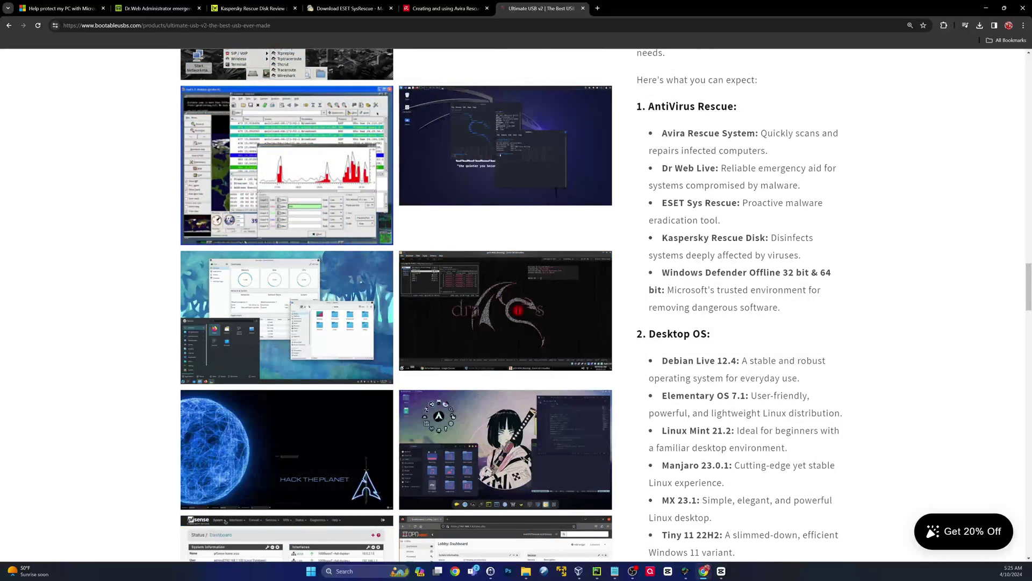
pyautogui.scroll(-2, 516, 307)
pyautogui.scroll(-3, 516, 307)
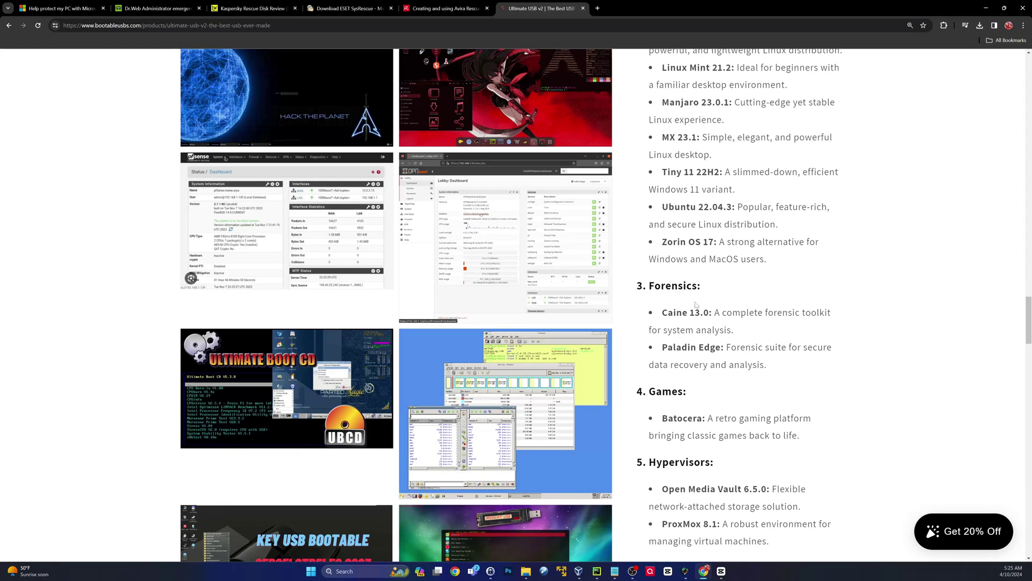
pyautogui.scroll(-2, 677, 199)
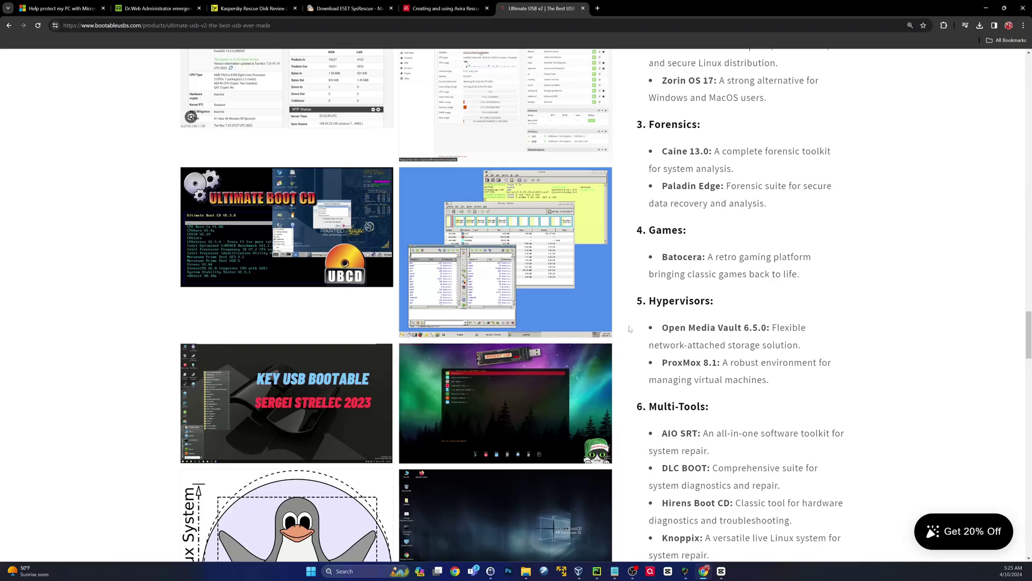
pyautogui.scroll(-2, 516, 307)
pyautogui.scroll(-3, 781, 290)
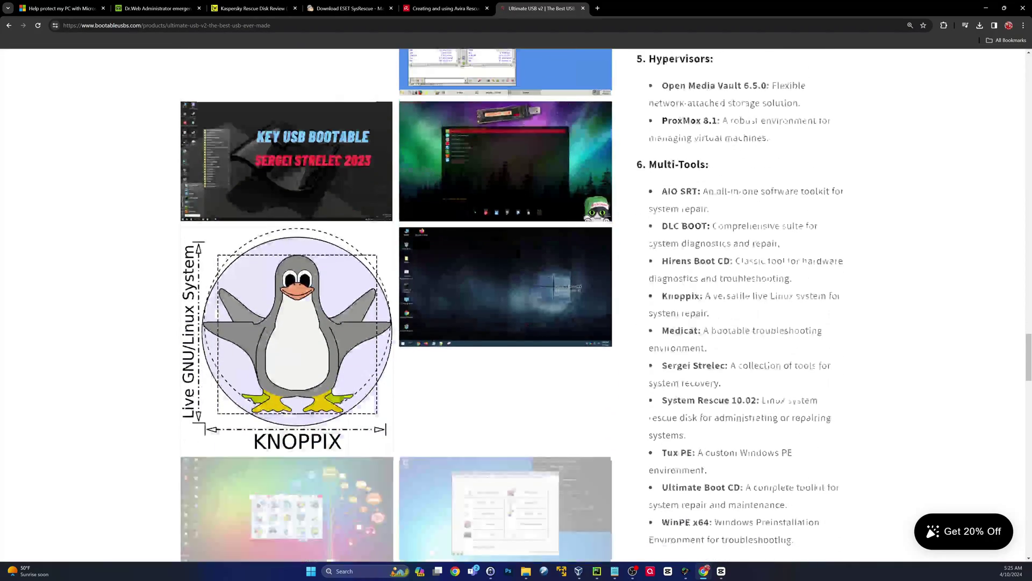
pyautogui.scroll(-2, 516, 306)
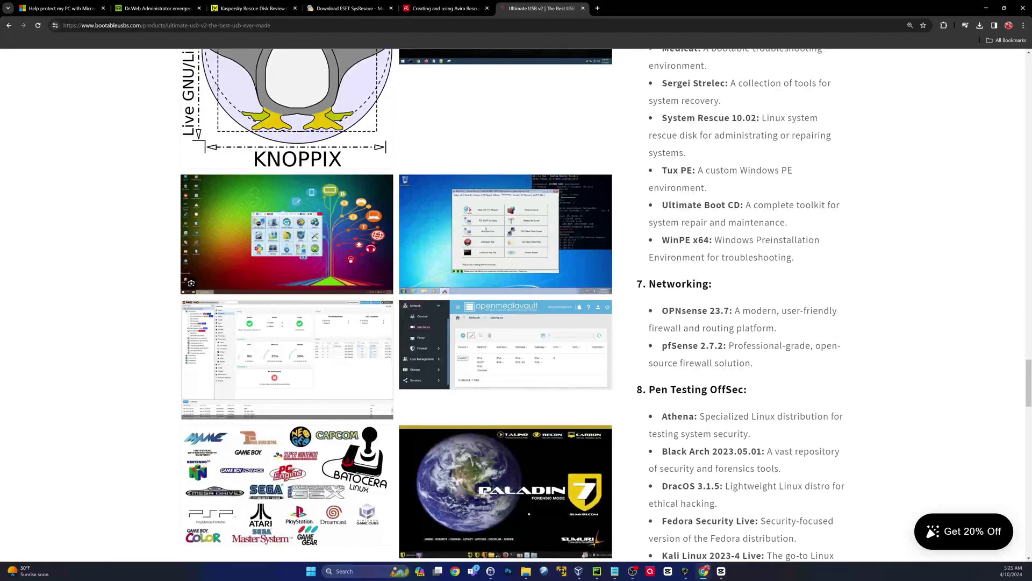
pyautogui.scroll(-2, 763, 282)
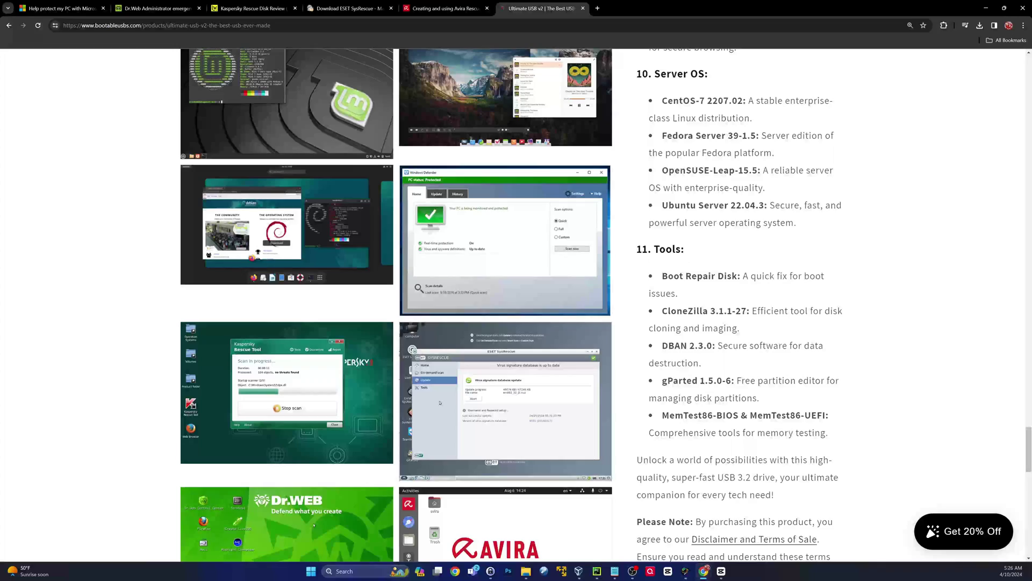
pyautogui.scroll(-3, 763, 282)
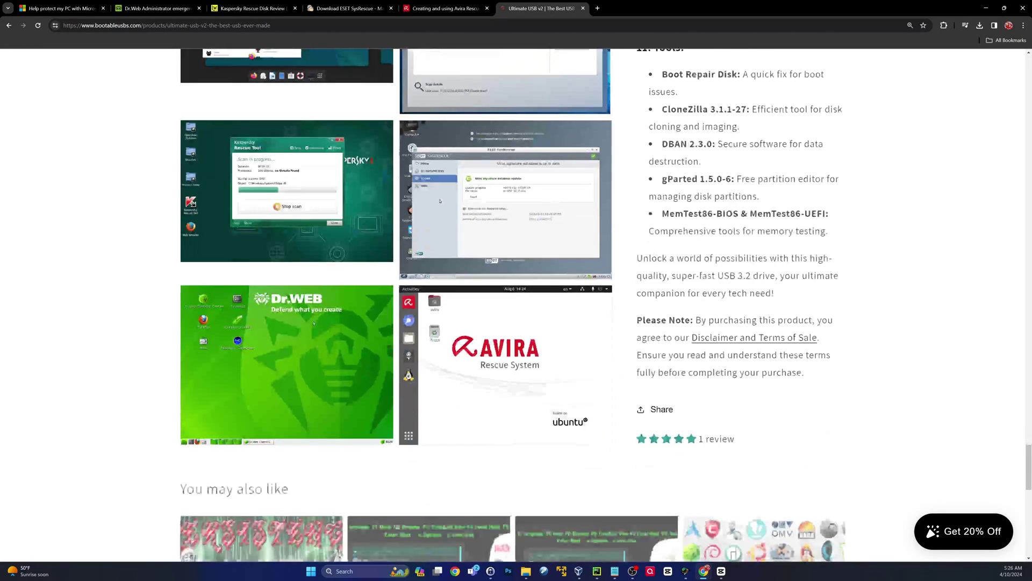
pyautogui.scroll(4, 314, 324)
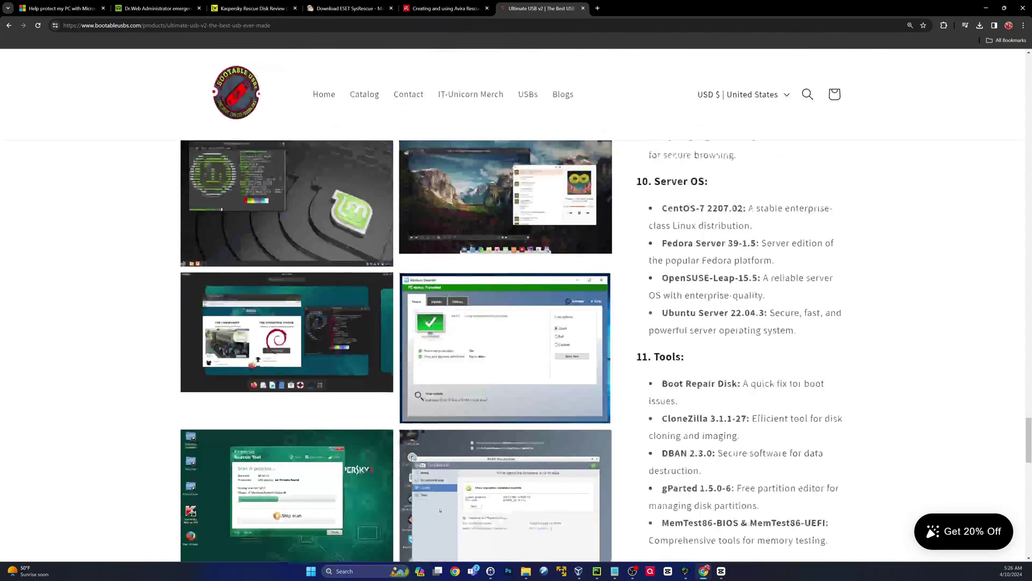
pyautogui.scroll(5, 313, 324)
pyautogui.scroll(3, 314, 324)
pyautogui.scroll(5, 517, 322)
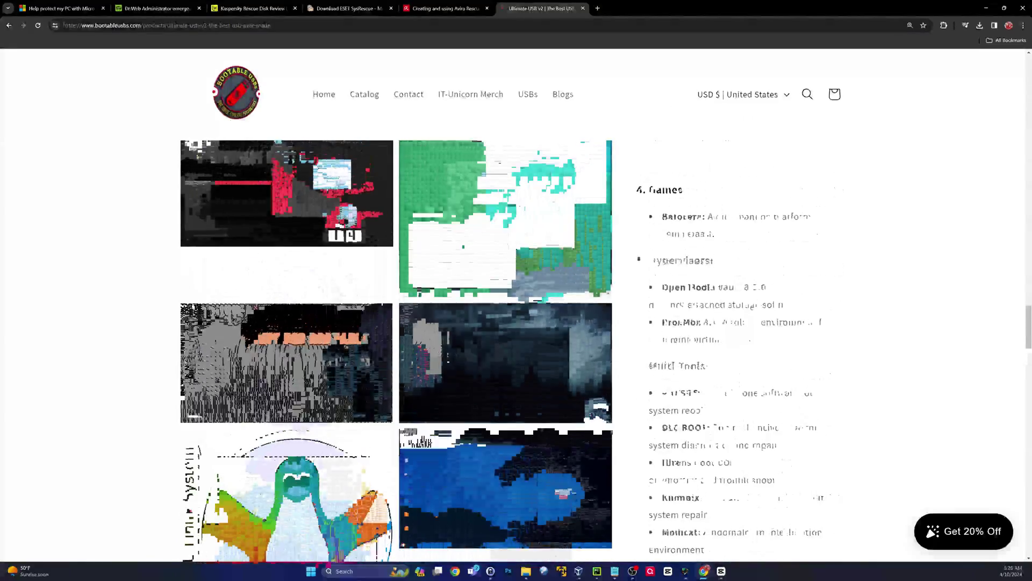
pyautogui.scroll(3, 517, 323)
pyautogui.scroll(3, 639, 261)
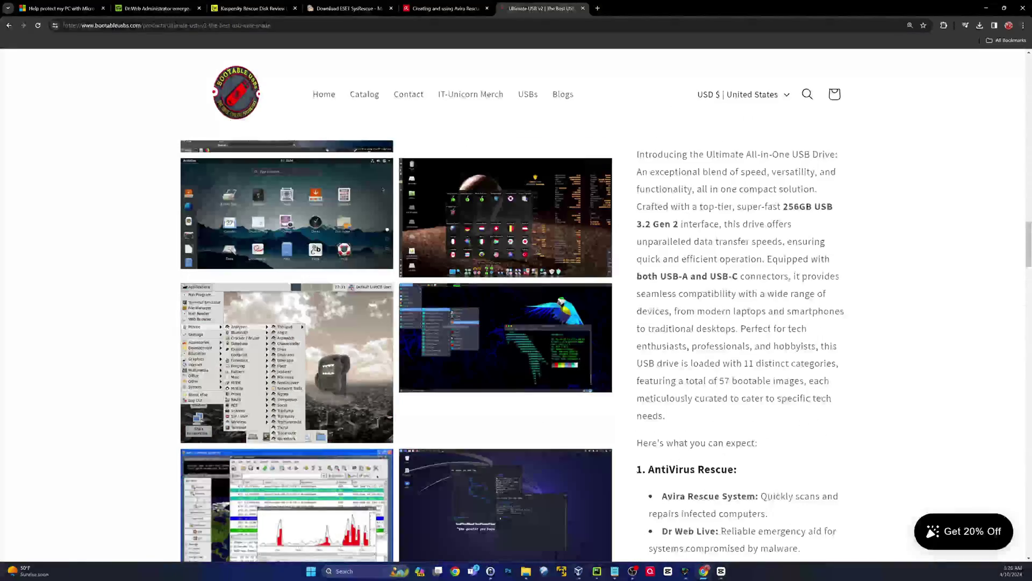
pyautogui.scroll(2, 686, 283)
pyautogui.scroll(2, 720, 311)
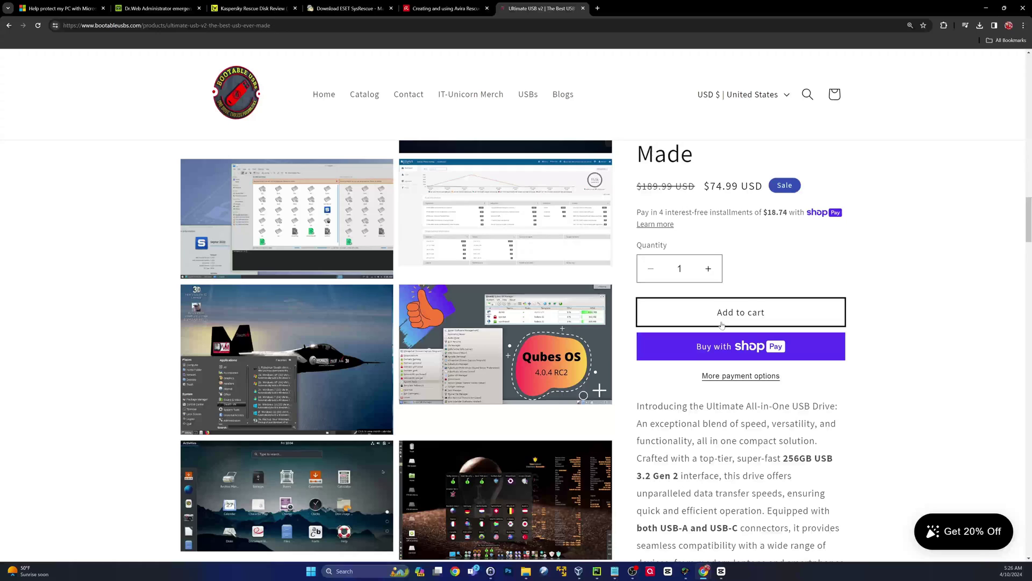
pyautogui.scroll(2, 722, 319)
pyautogui.scroll(3, 726, 327)
pyautogui.scroll(4, 726, 327)
pyautogui.scroll(4, 726, 327)
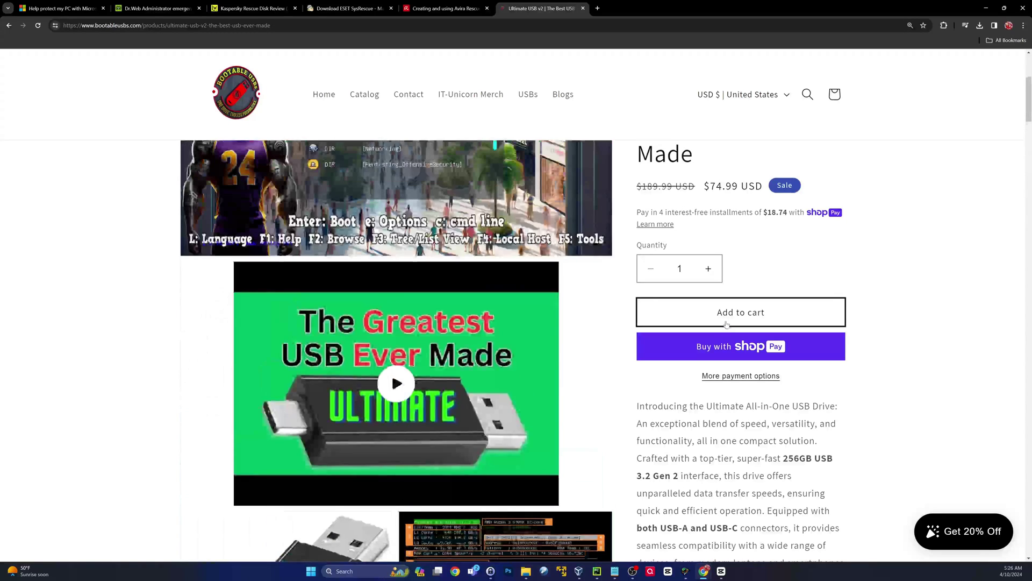
pyautogui.scroll(3, 727, 324)
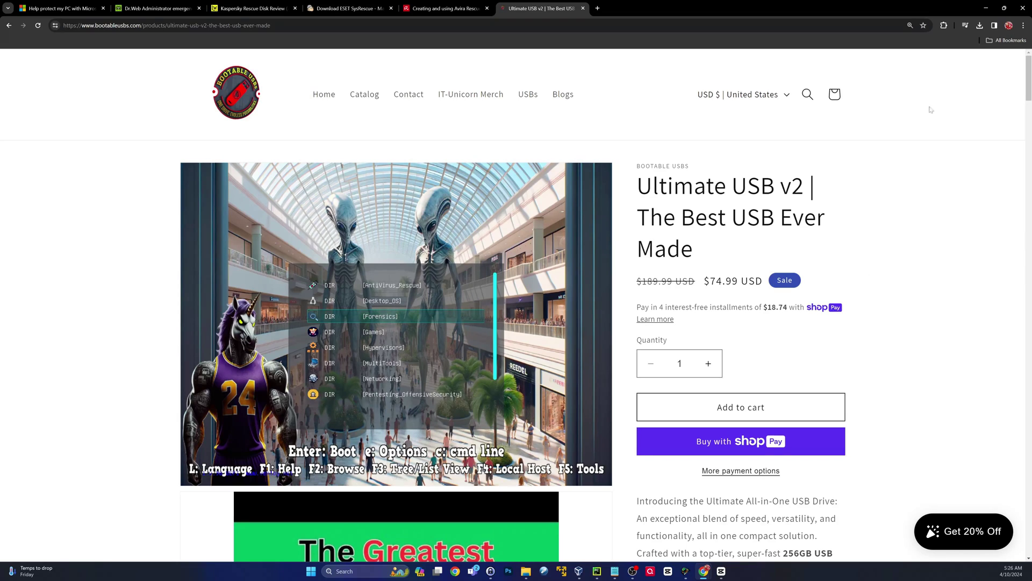
pyautogui.moveTo(319, 322)
pyautogui.click(356, 373)
pyautogui.click(407, 382)
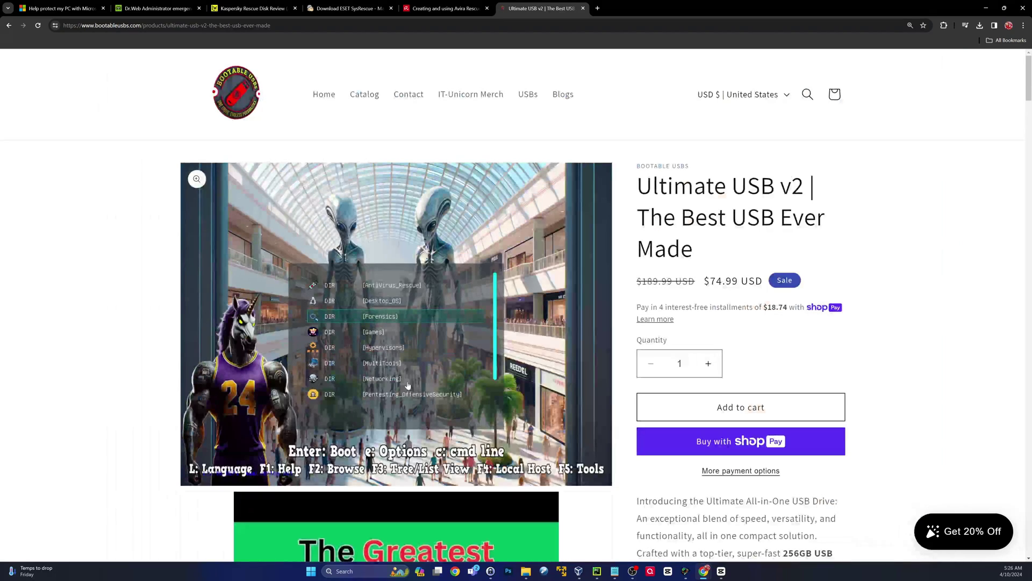